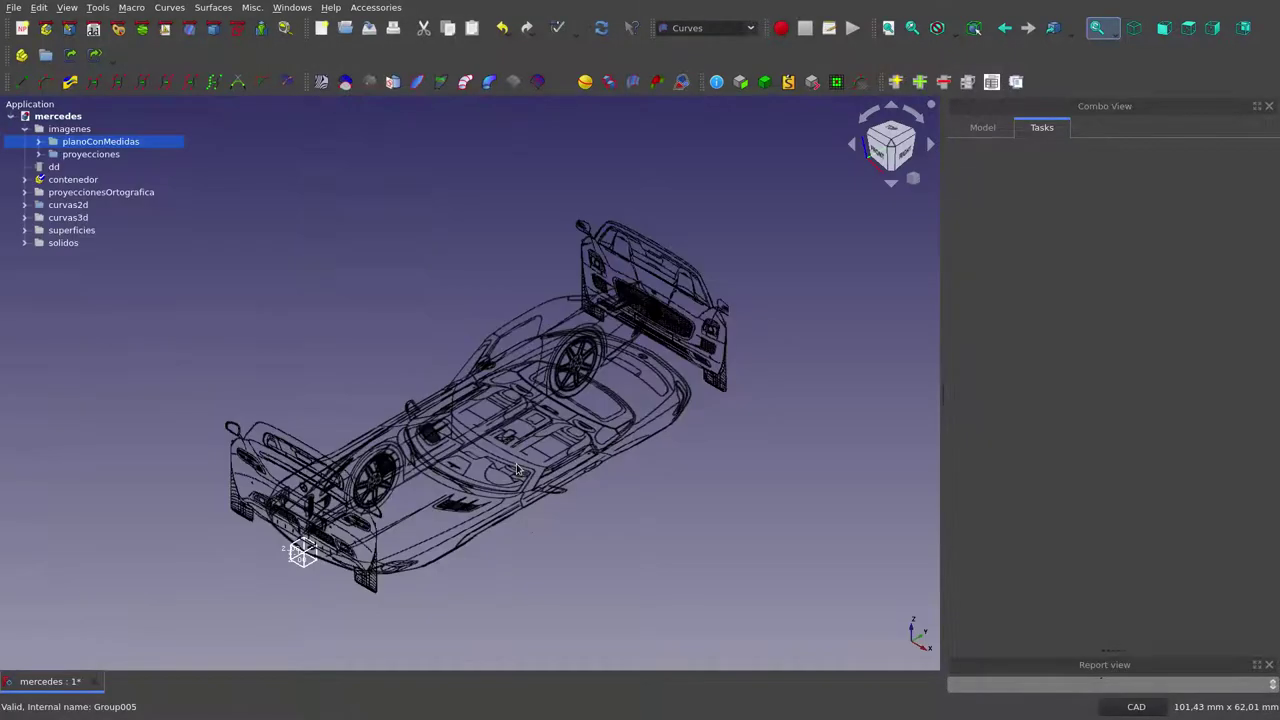
mouse_move(679, 514)
middle_down()
mouse_move(583, 531)
mouse_move(514, 520)
mouse_move(595, 542)
mouse_move(623, 509)
mouse_move(673, 525)
middle_up()
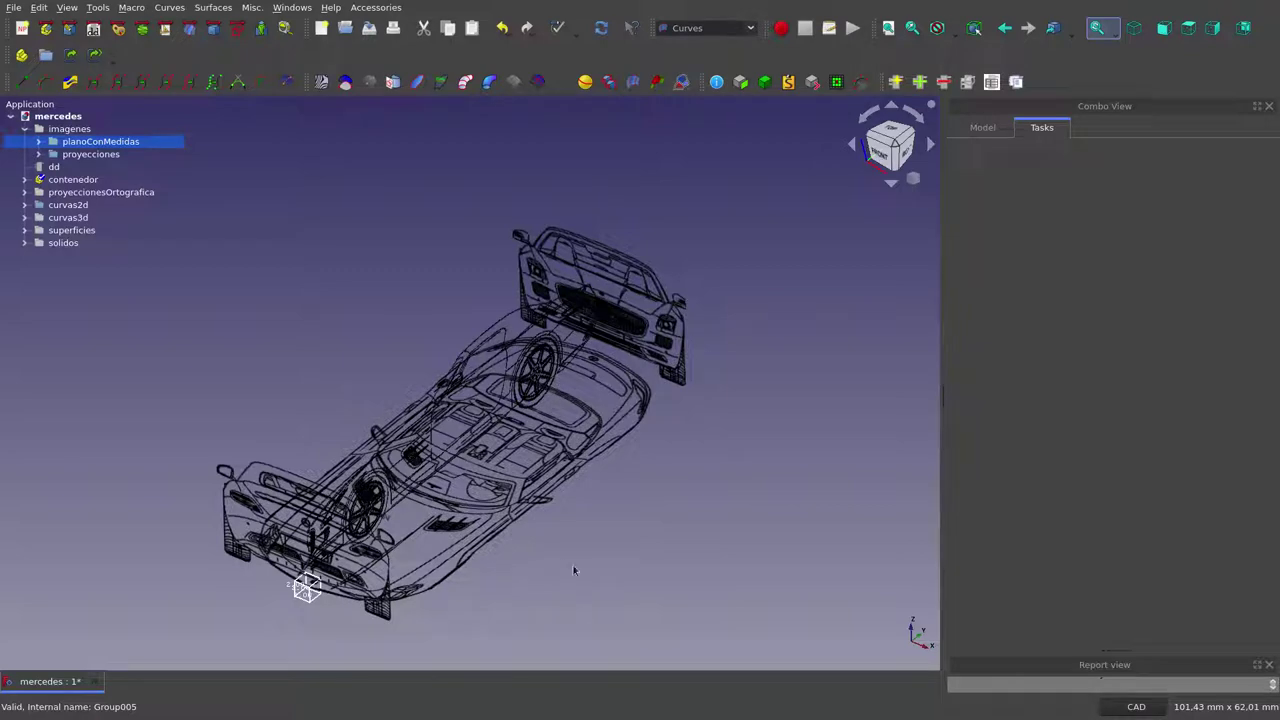
mouse_move(573, 570)
middle_down()
mouse_move(492, 564)
mouse_move(504, 557)
middle_up()
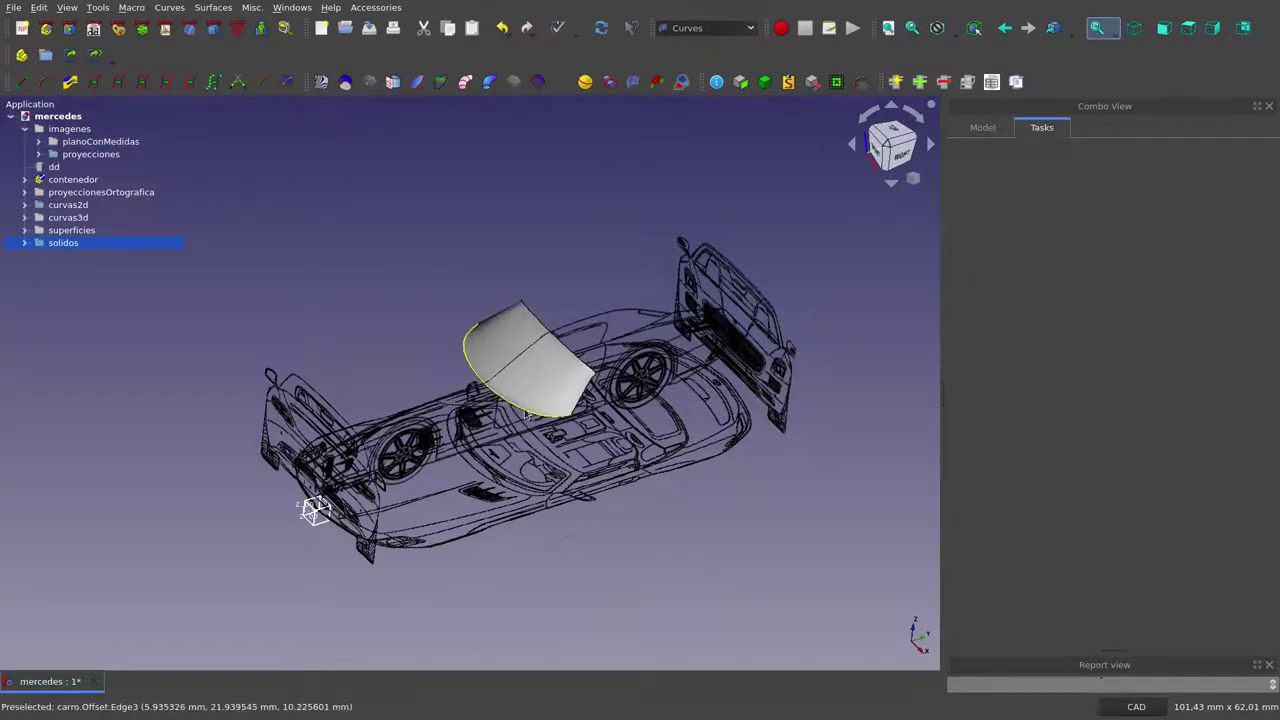
- Show the curved windshield solid over the car blueprints and inspect it from side and three-quarter views
mouse_move(470, 365)
middle_down()
mouse_move(479, 384)
mouse_move(476, 349)
mouse_move(386, 354)
mouse_move(329, 329)
mouse_move(336, 311)
mouse_move(391, 354)
mouse_move(515, 376)
mouse_move(480, 345)
mouse_move(380, 309)
mouse_move(377, 257)
mouse_move(403, 217)
mouse_move(562, 375)
middle_up()
scroll(540, 366, up, 2)
scroll(565, 356, up, 3)
scroll(562, 375, down, 3)
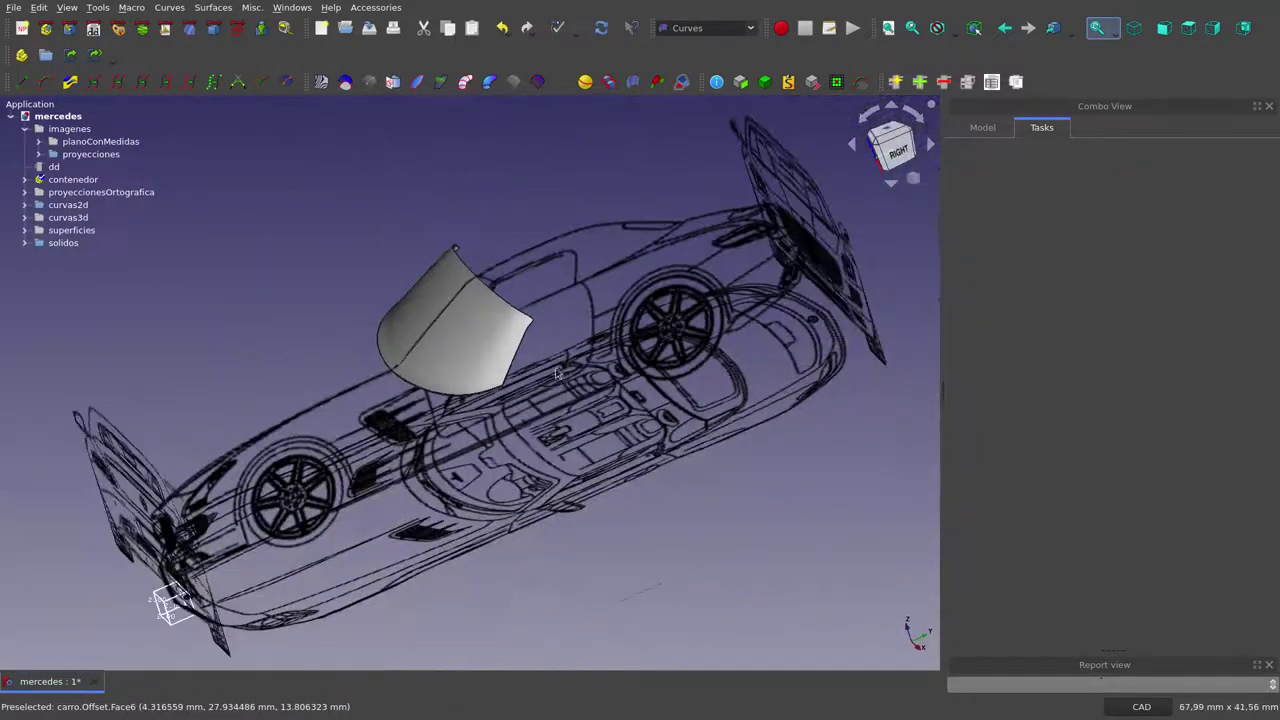
middle_drag(467, 365, 520, 309)
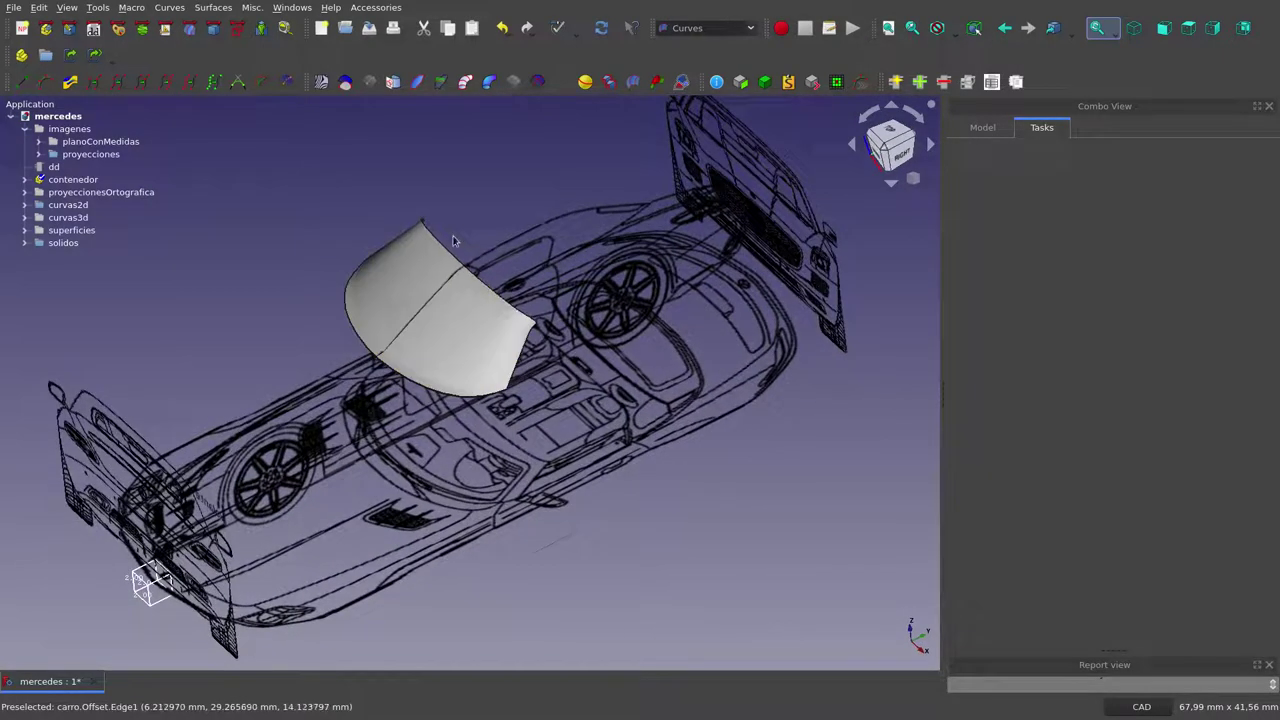
mouse_move(580, 384)
middle_down()
mouse_move(454, 360)
mouse_move(443, 286)
mouse_move(628, 318)
mouse_move(655, 383)
middle_up()
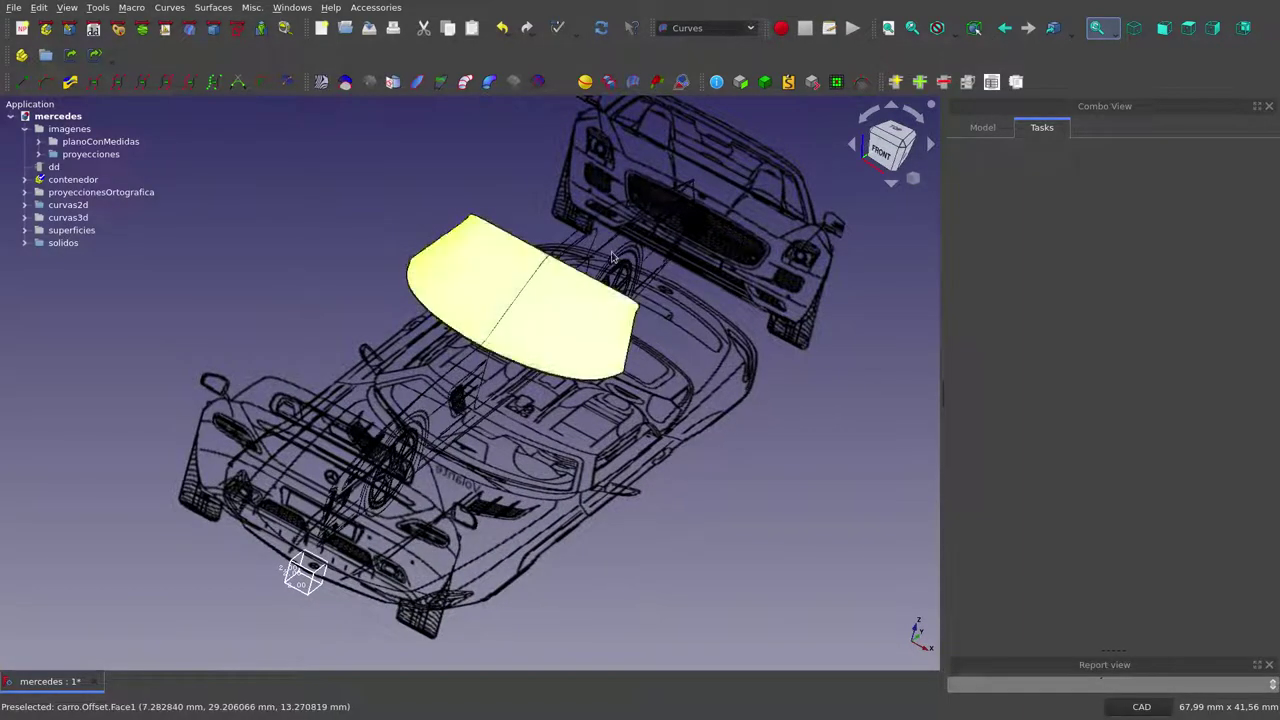
scroll(594, 222, up, 1)
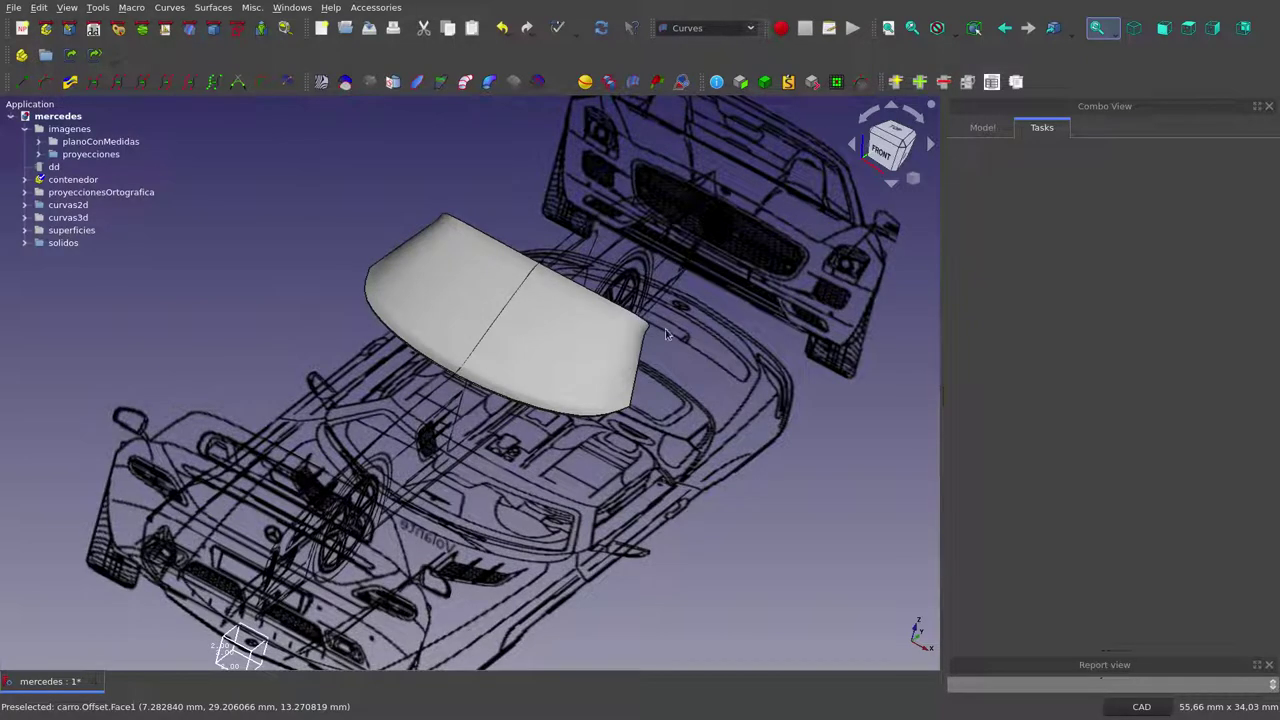
mouse_move(684, 389)
middle_down()
mouse_move(624, 379)
mouse_move(648, 333)
mouse_move(594, 285)
mouse_move(508, 330)
mouse_move(545, 397)
middle_up()
scroll(624, 375, down, 2)
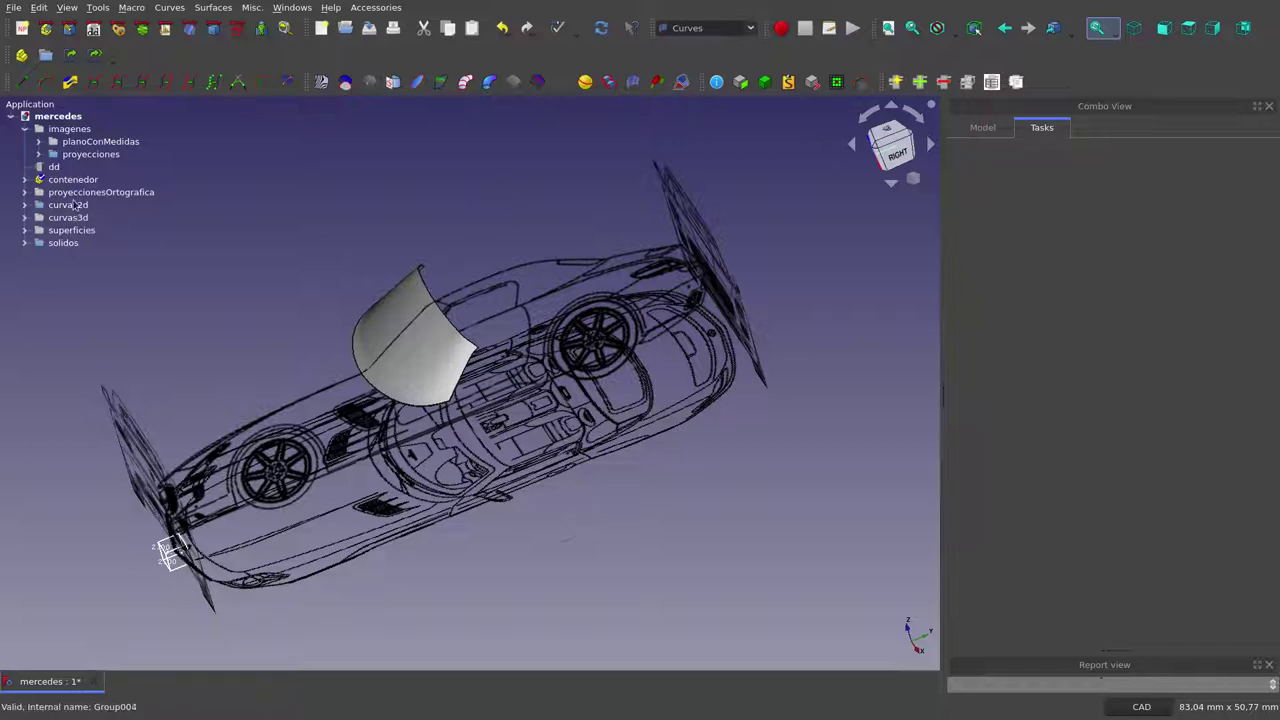
- Hide the proyecciones blueprint group so only the windshield solid remains
click(90, 154)
key(space)
mouse_move(386, 380)
middle_down()
mouse_move(271, 361)
mouse_move(266, 294)
mouse_move(377, 354)
mouse_move(480, 380)
mouse_move(552, 441)
middle_up()
- Orbit the windshield edge-on and zoom to inspect the thin shell's thickness
mouse_move(537, 471)
middle_down()
mouse_move(460, 503)
mouse_move(345, 490)
mouse_move(290, 450)
mouse_move(269, 408)
mouse_move(320, 368)
middle_up()
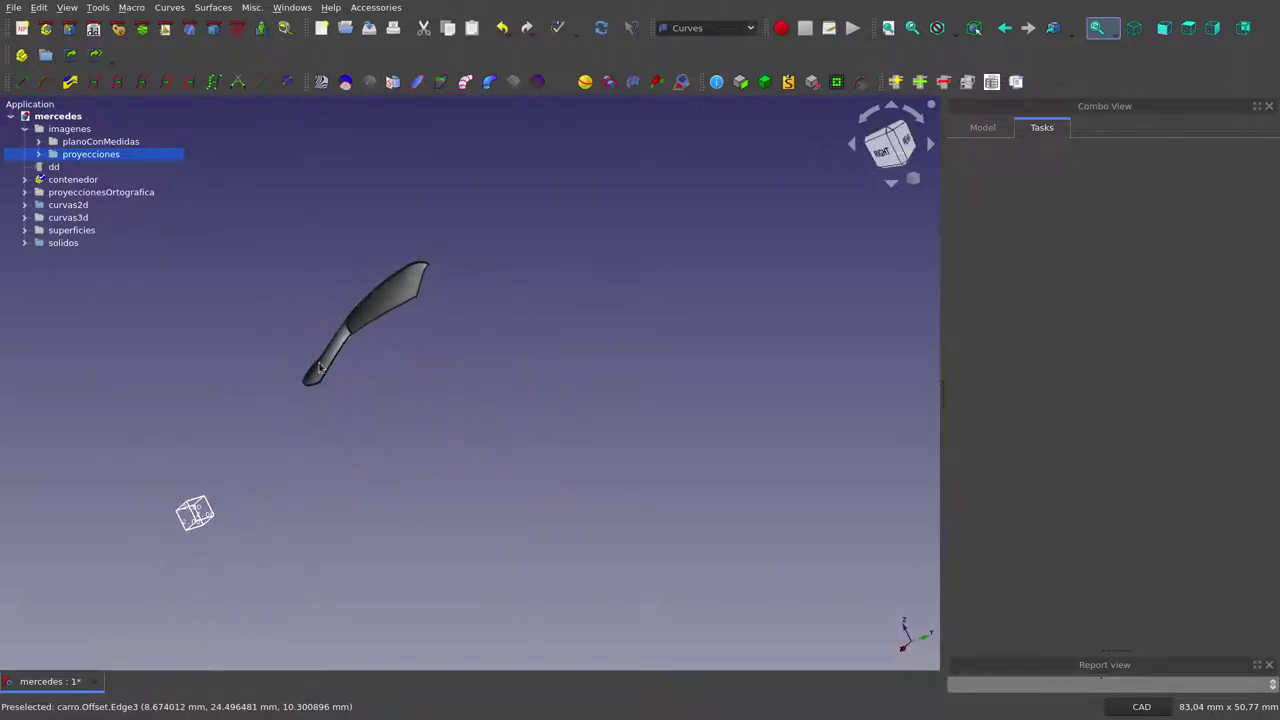
scroll(382, 287, up, 2)
scroll(383, 284, up, 3)
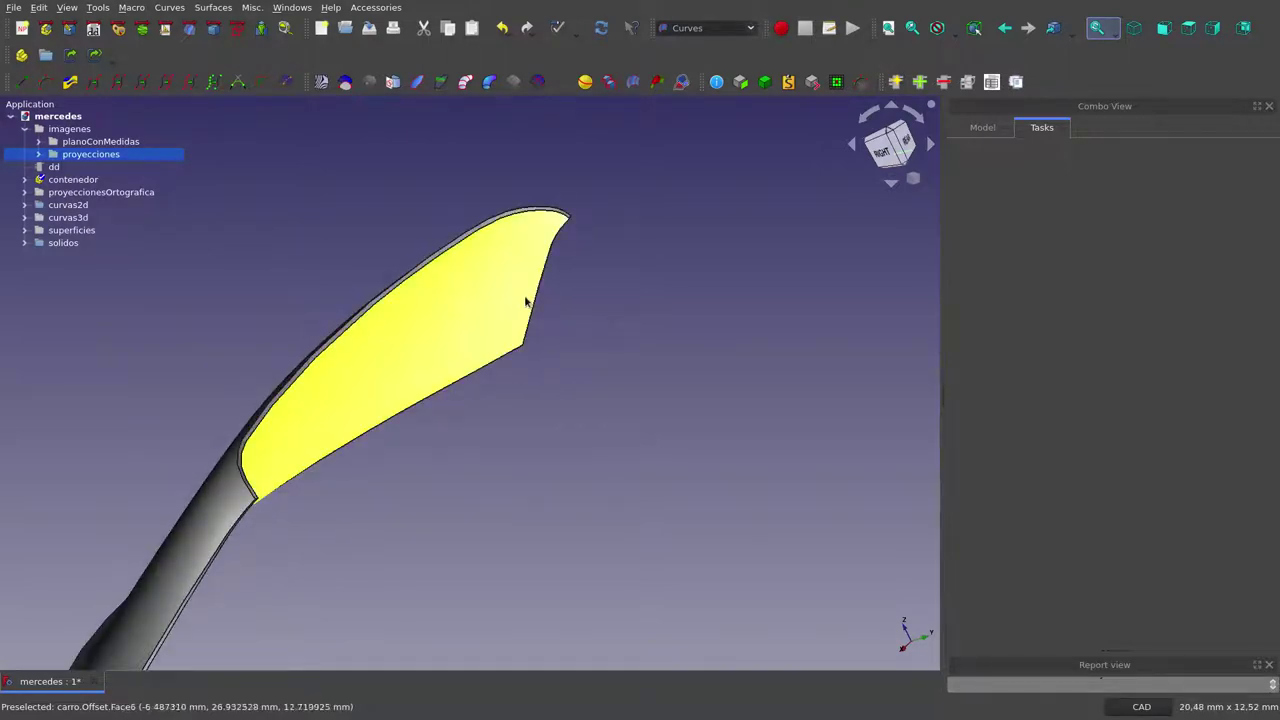
scroll(527, 302, down, 1)
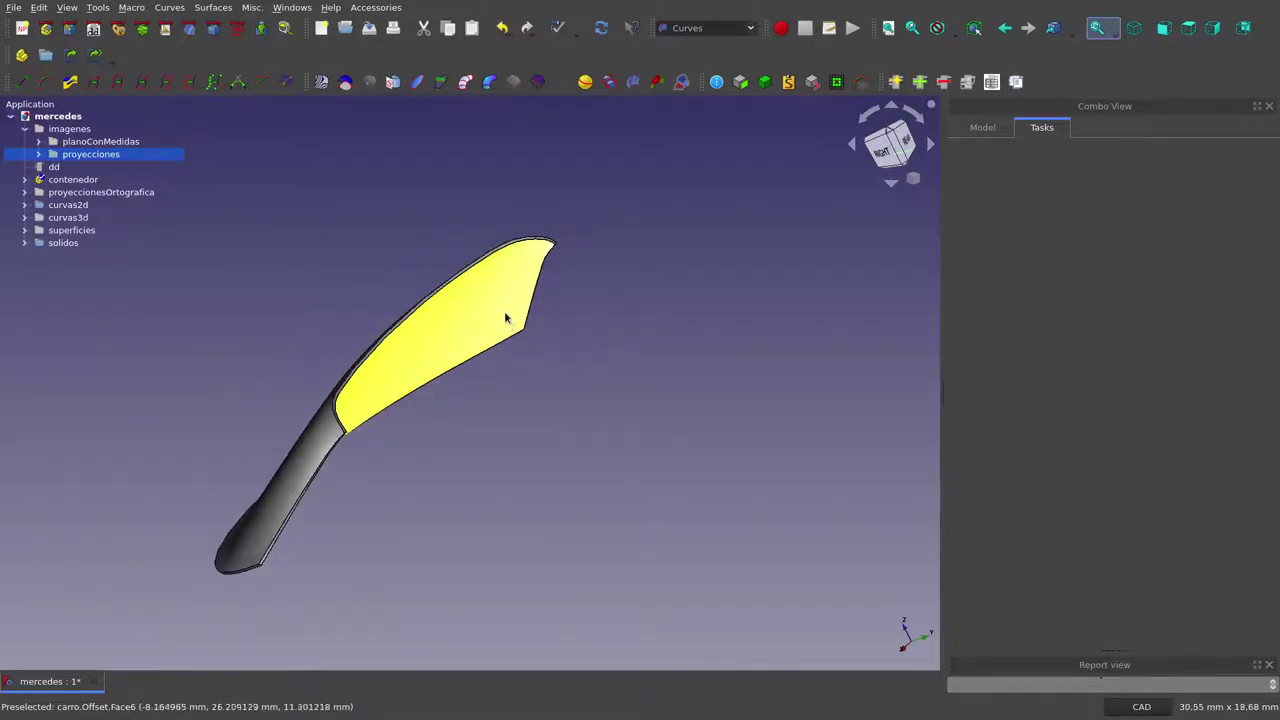
mouse_move(505, 318)
middle_down()
mouse_move(523, 346)
mouse_move(573, 367)
middle_up()
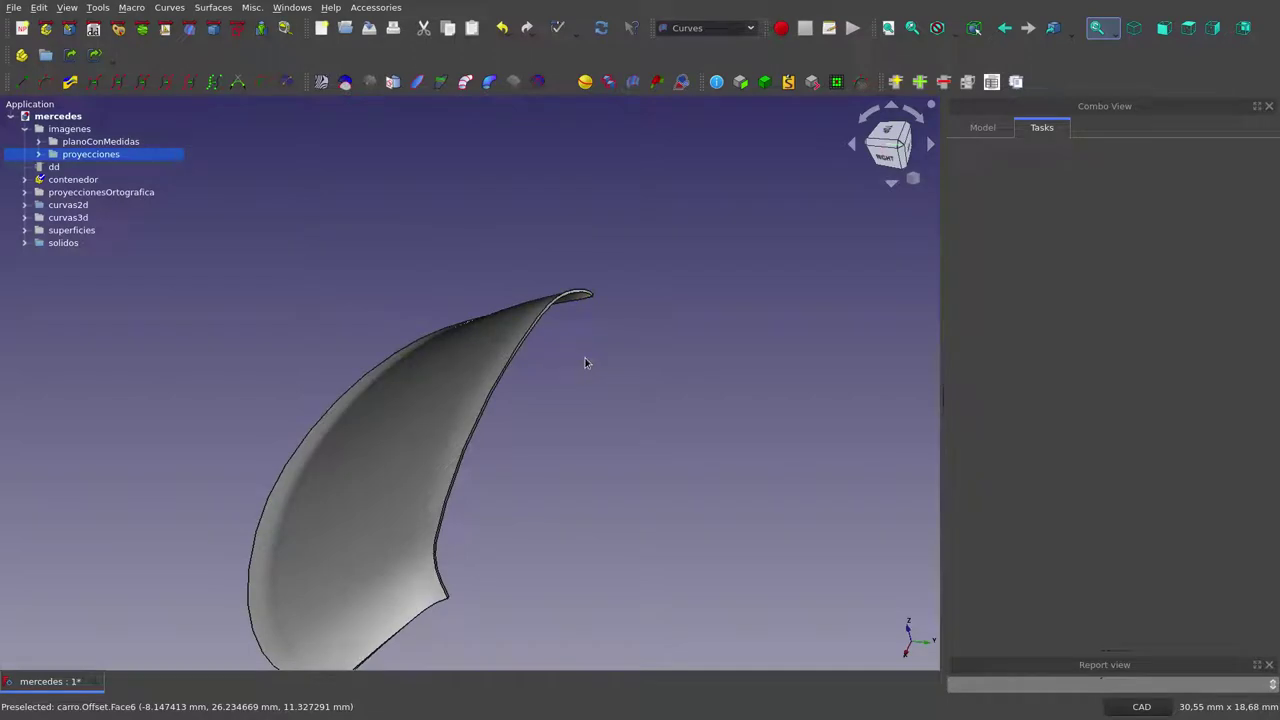
scroll(586, 363, down, 2)
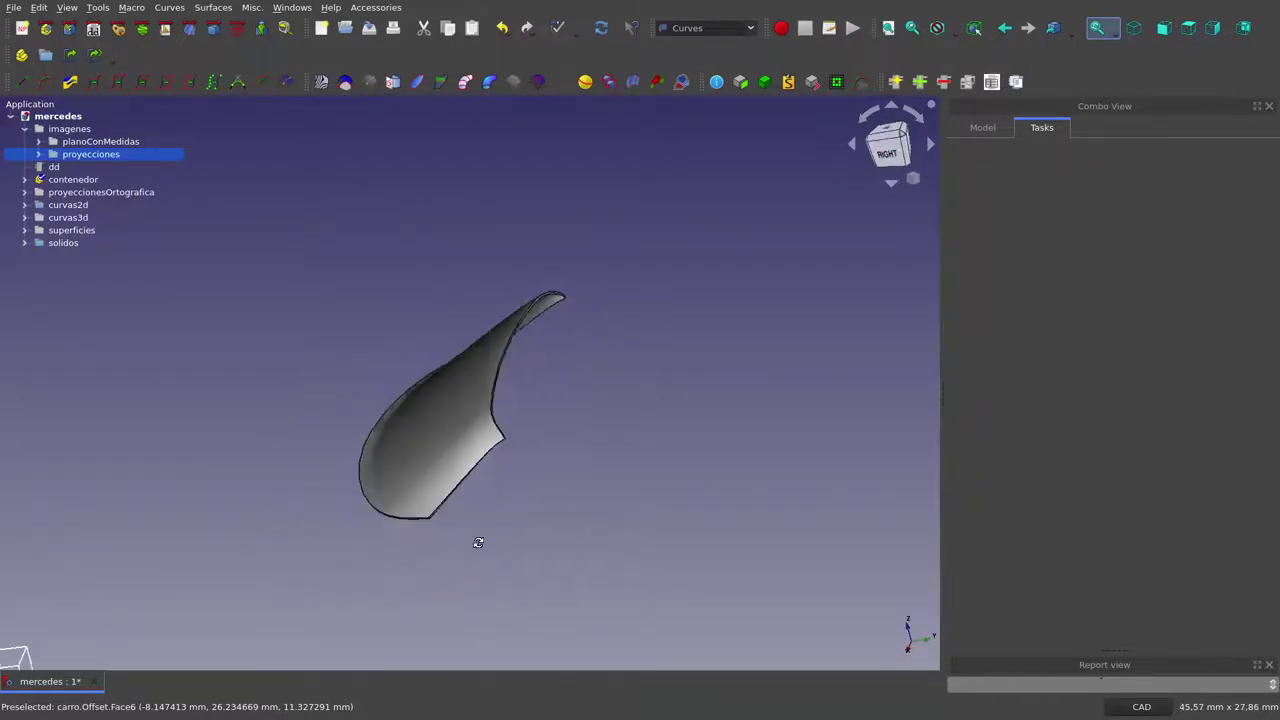